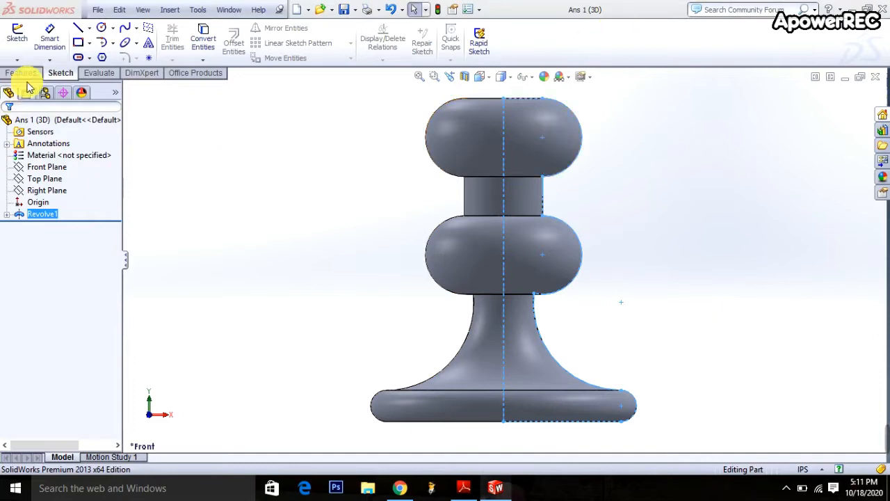
Create a new part document
{"action": "left_click", "coordinate": [97, 9]}
{"action": "left_click", "coordinate": [104, 18]}
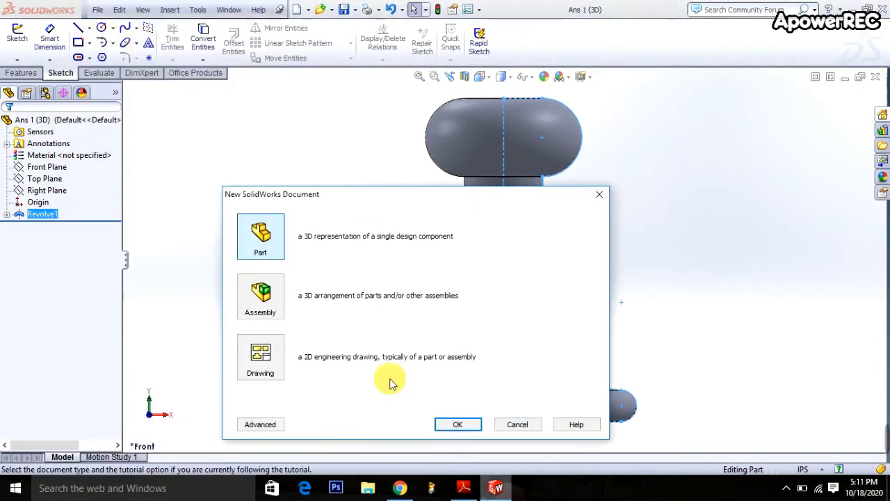
{"action": "left_click", "coordinate": [458, 424]}
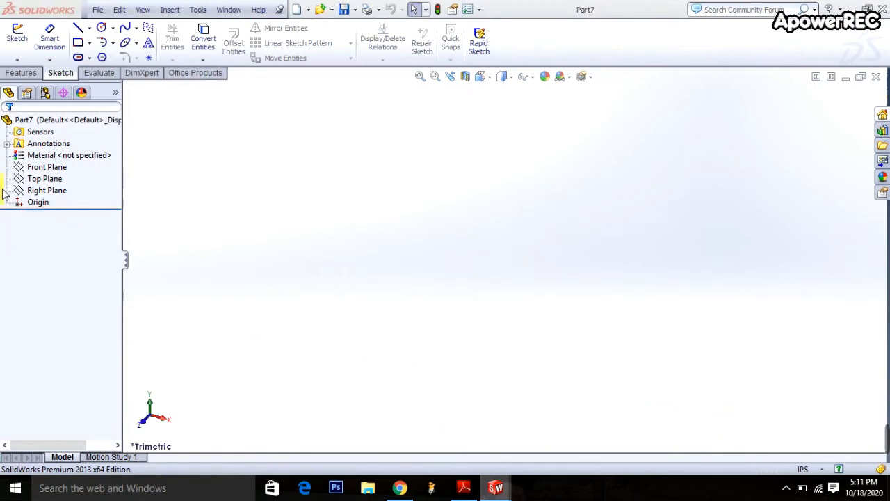
Sketch a 4 in vertical centerline upward from the origin on the Front Plane
{"action": "left_click", "coordinate": [42, 167]}
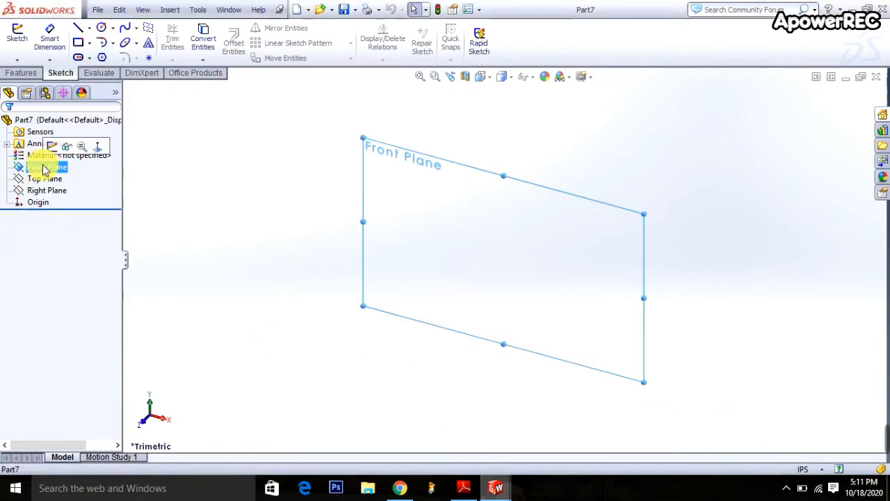
{"action": "left_click", "coordinate": [89, 28]}
{"action": "left_click", "coordinate": [84, 55]}
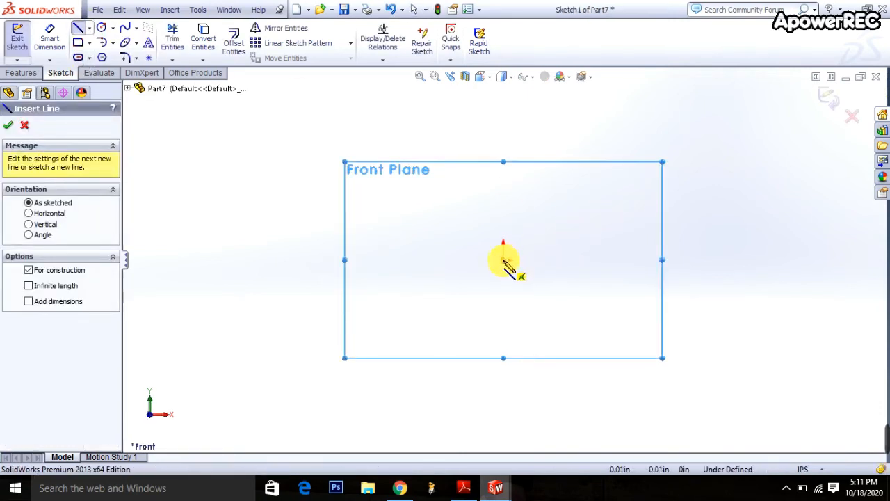
{"action": "left_click", "coordinate": [504, 260]}
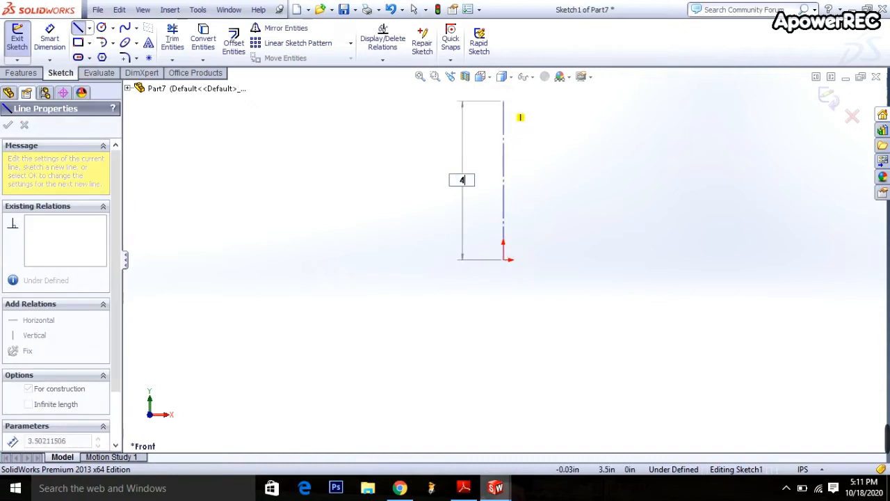
{"action": "type", "text": "4"}
{"action": "key", "text": "Return"}
{"action": "right_click", "coordinate": [456, 196]}
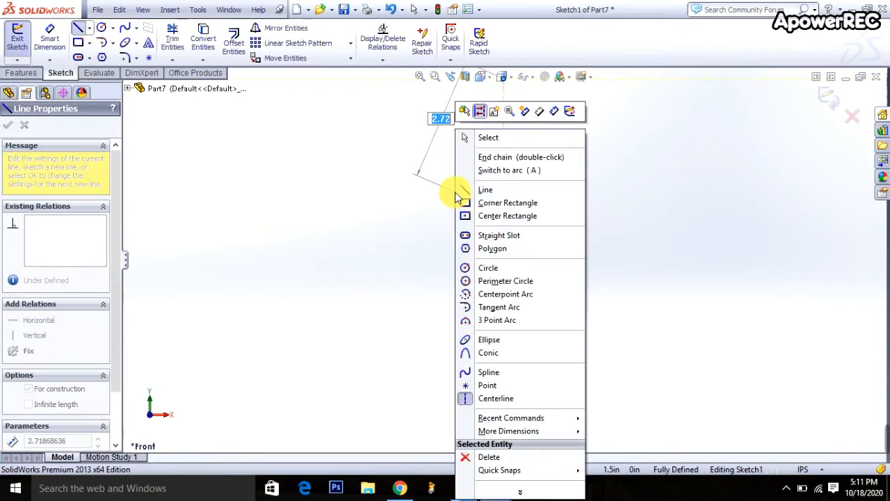
{"action": "left_click", "coordinate": [475, 138]}
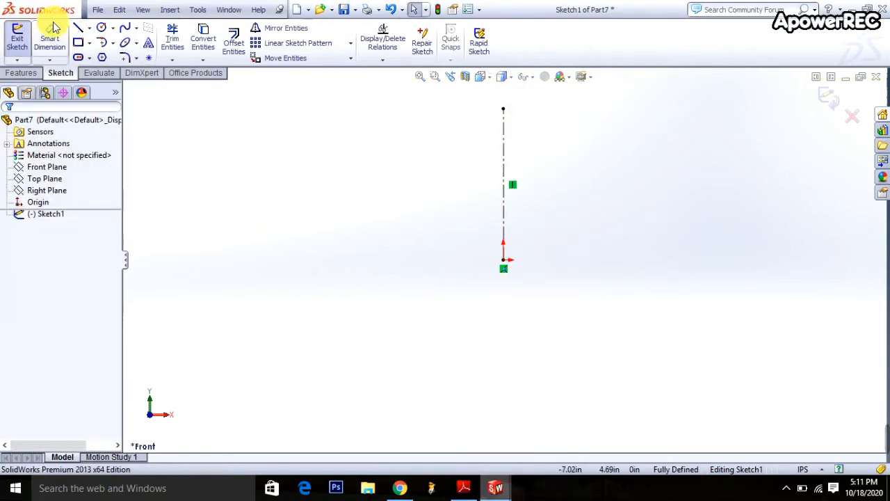
Draw a 0.5 in horizontal line from the centerline's upper end and continue it with a 0.5 in radius tangent semicircular arc
{"action": "left_click", "coordinate": [504, 109]}
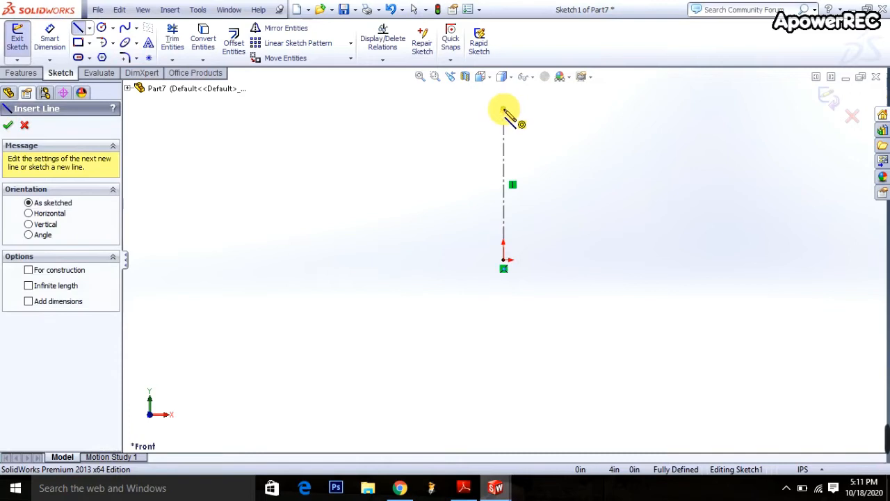
{"action": "left_click", "coordinate": [530, 109]}
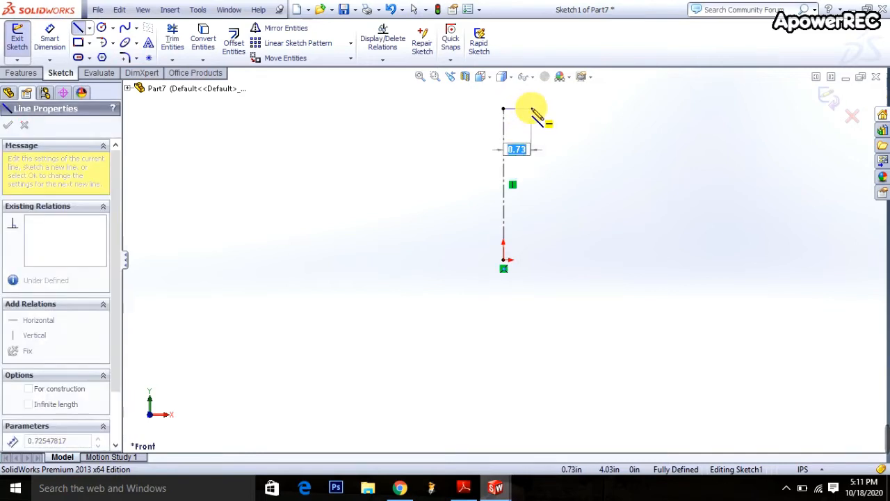
{"action": "type", "text": "0.5"}
{"action": "key", "text": "Return"}
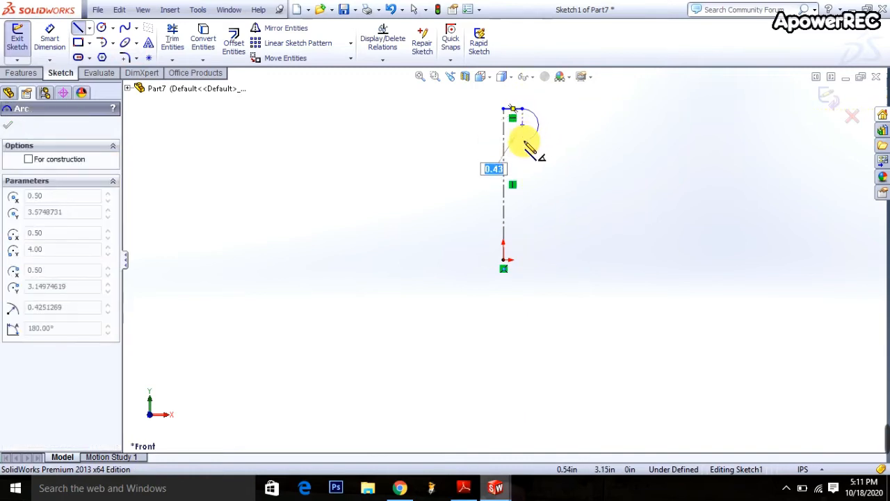
{"action": "type", "text": "0.5"}
{"action": "key", "text": "Return"}
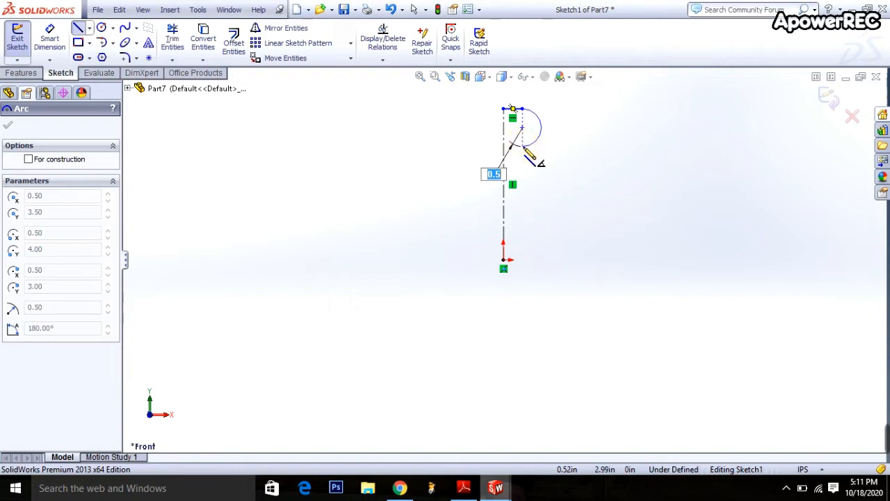
Continue the profile with a 0.5 in vertical line downward and a second outward semicircular arc of 0.5 in radius
{"action": "left_click", "coordinate": [522, 174]}
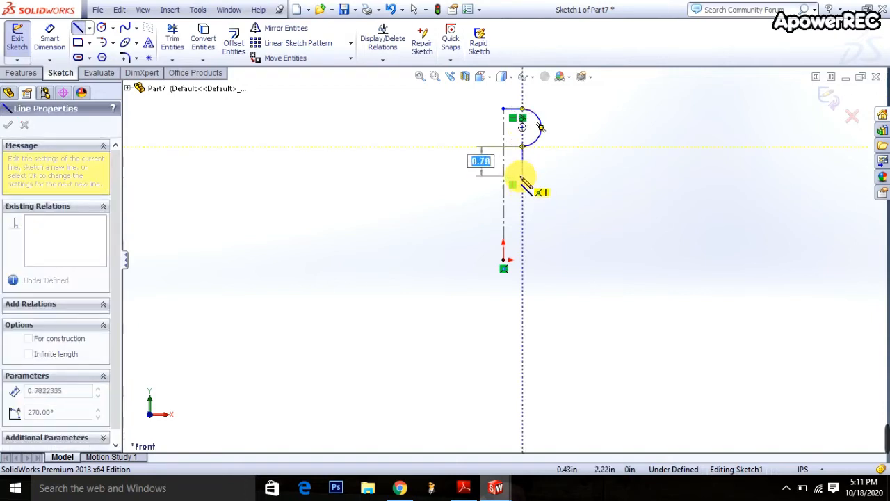
{"action": "type", "text": "0"}
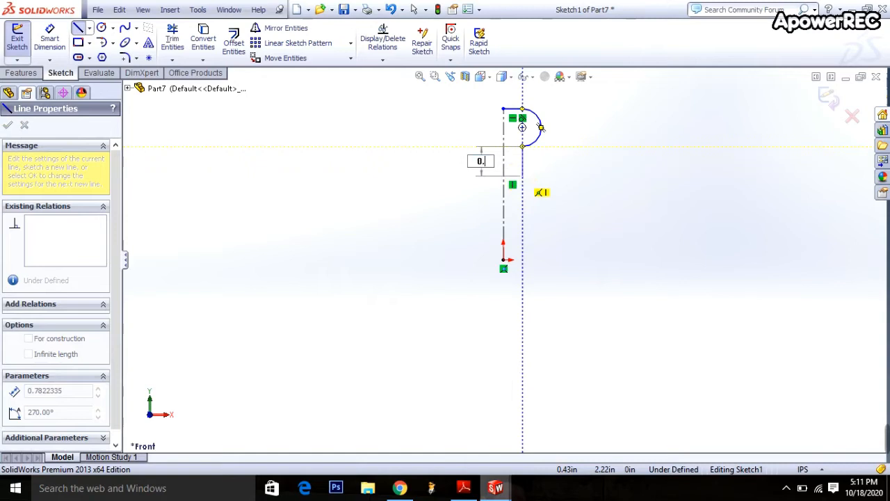
{"action": "type", "text": ".5"}
{"action": "key", "text": "Return"}
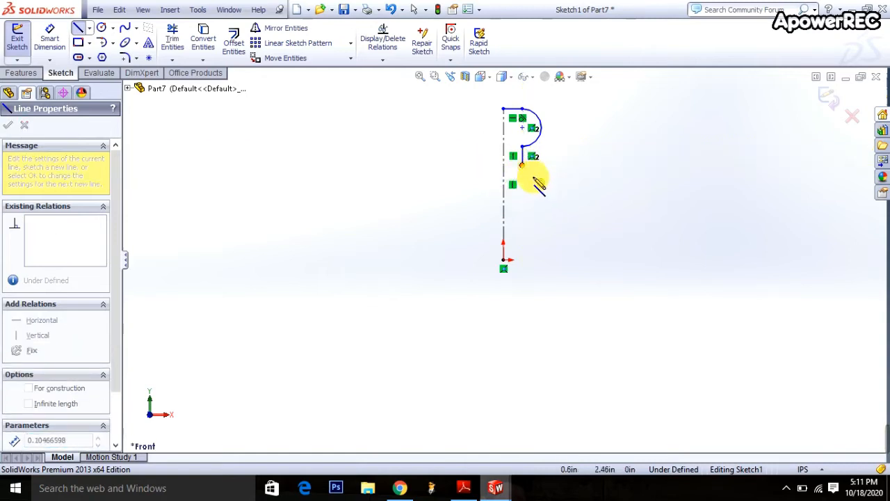
{"action": "key", "text": "Return"}
{"action": "left_click", "coordinate": [529, 217]}
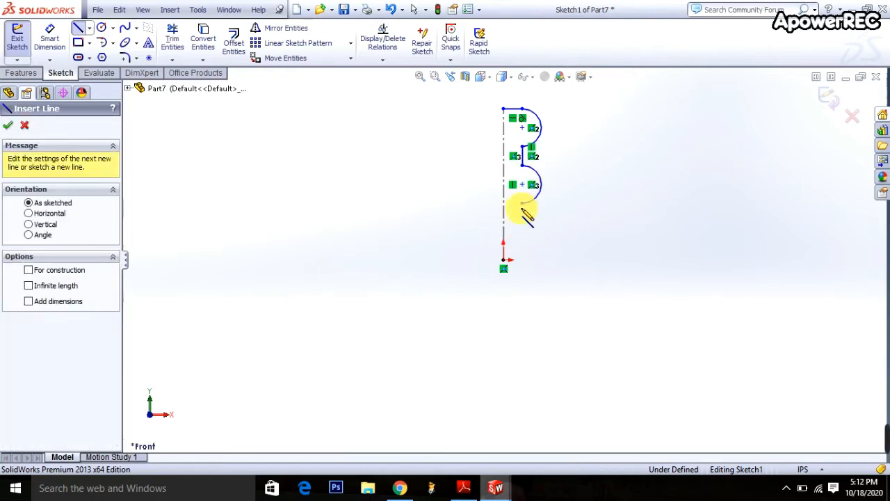
{"action": "right_click", "coordinate": [521, 210]}
{"action": "left_click", "coordinate": [566, 134]}
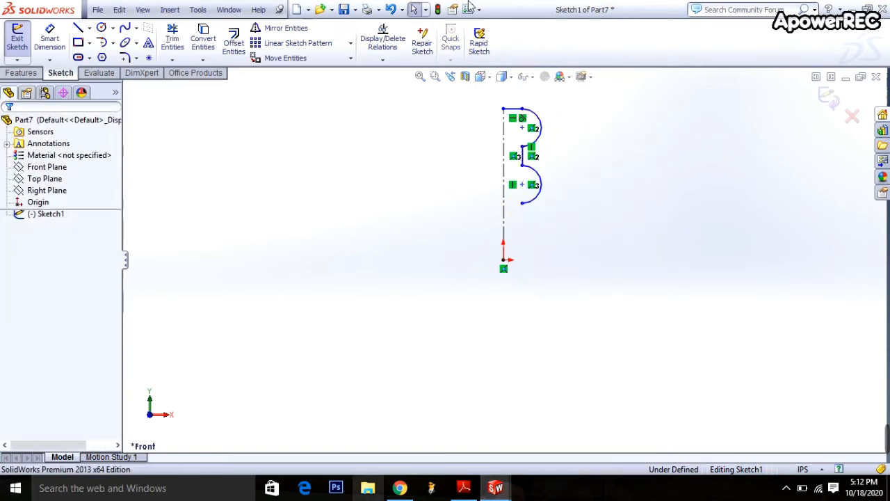
Draw a 1.5 in horizontal base line from the origin and end it with a 0.2 in radius tangent semicircular arc
{"action": "left_click", "coordinate": [78, 28]}
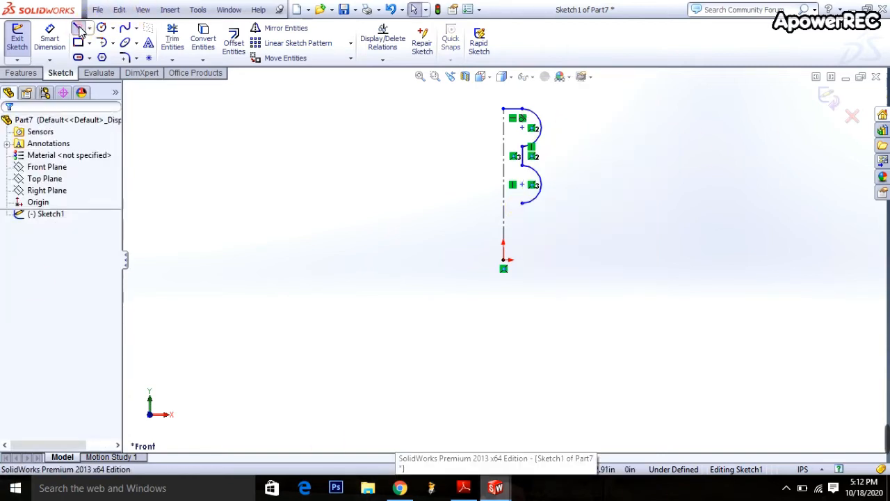
{"action": "left_click", "coordinate": [504, 260]}
{"action": "left_click", "coordinate": [559, 260]}
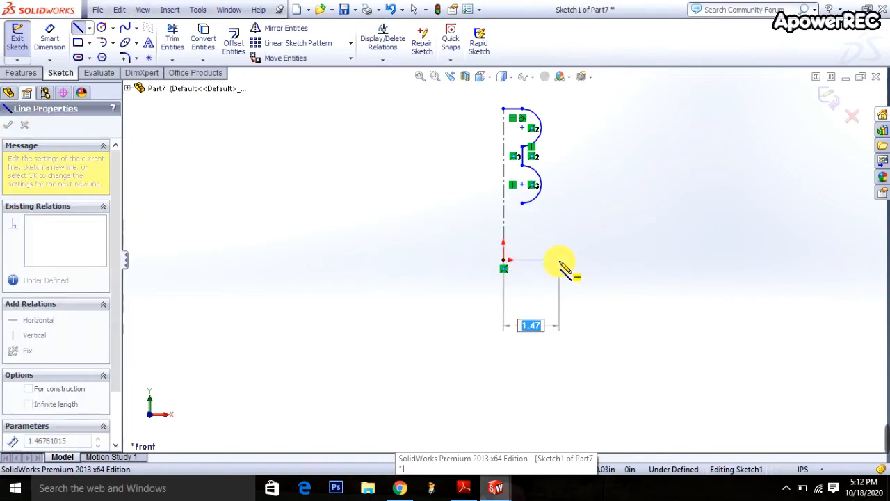
{"action": "type", "text": "1"}
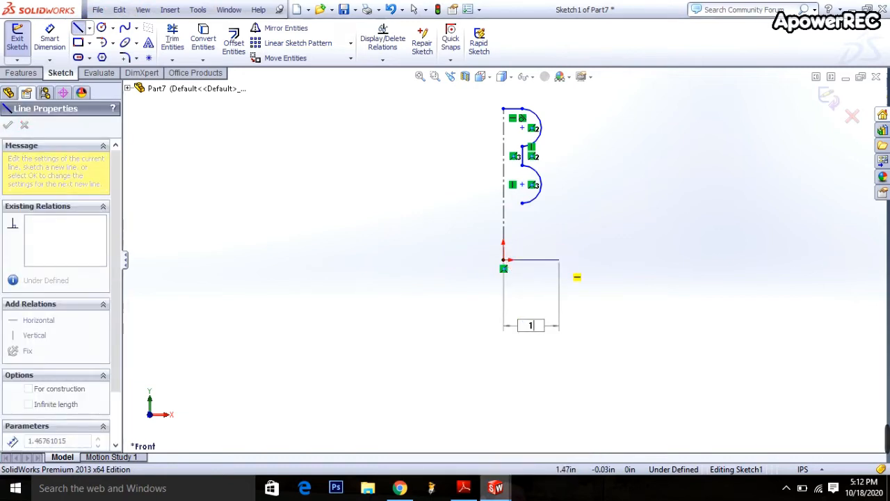
{"action": "key", "text": "Return"}
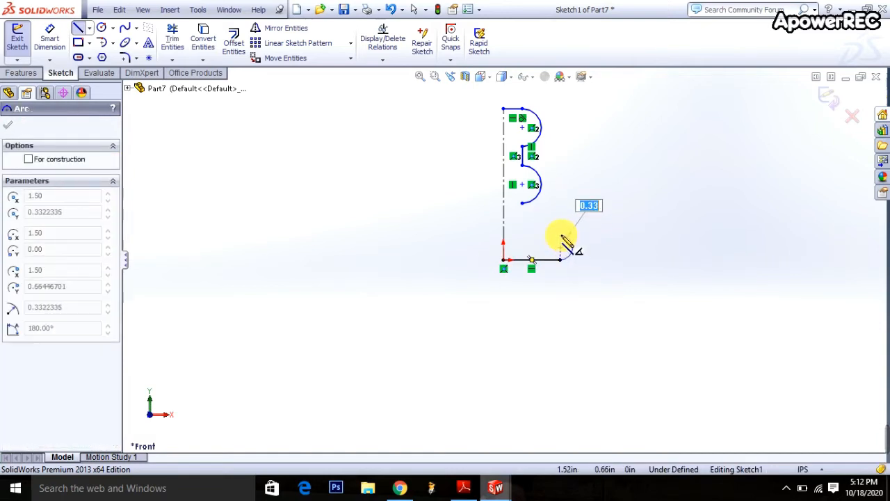
{"action": "left_click", "coordinate": [561, 235]}
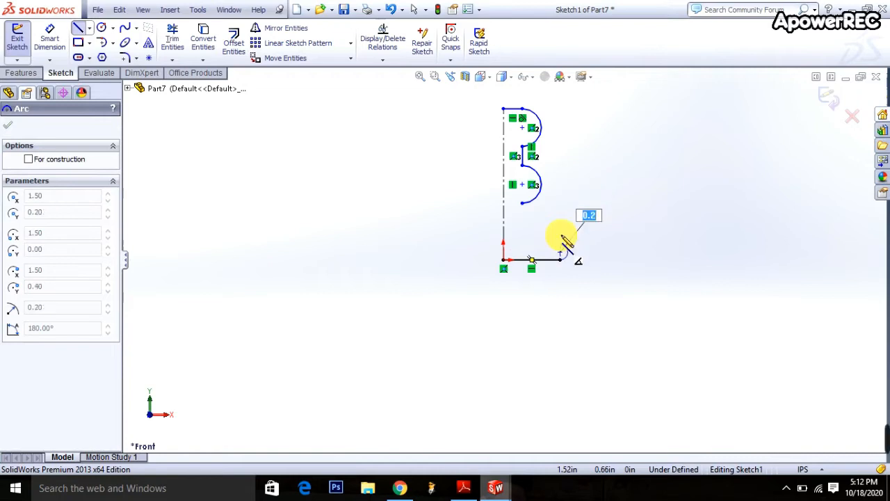
{"action": "left_click", "coordinate": [559, 241]}
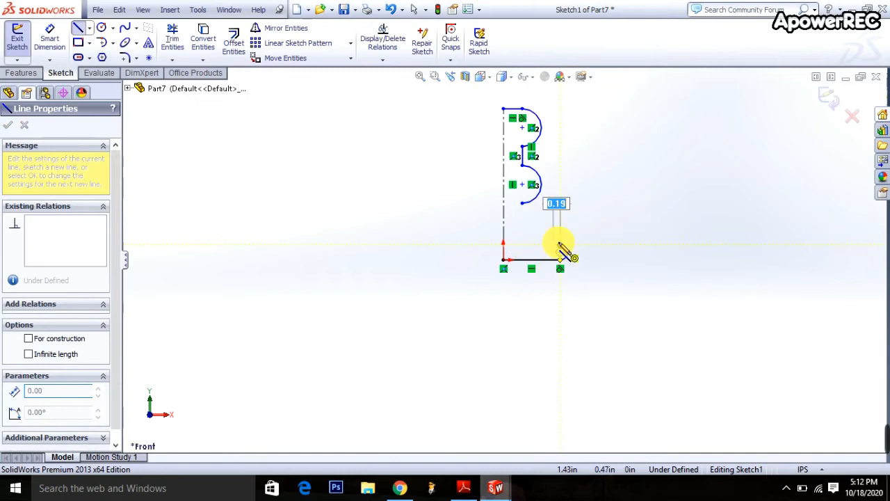
Join the base arc to the lower bulge's end with a concave arc and set its radius to 1.12 in
{"action": "left_click", "coordinate": [521, 207]}
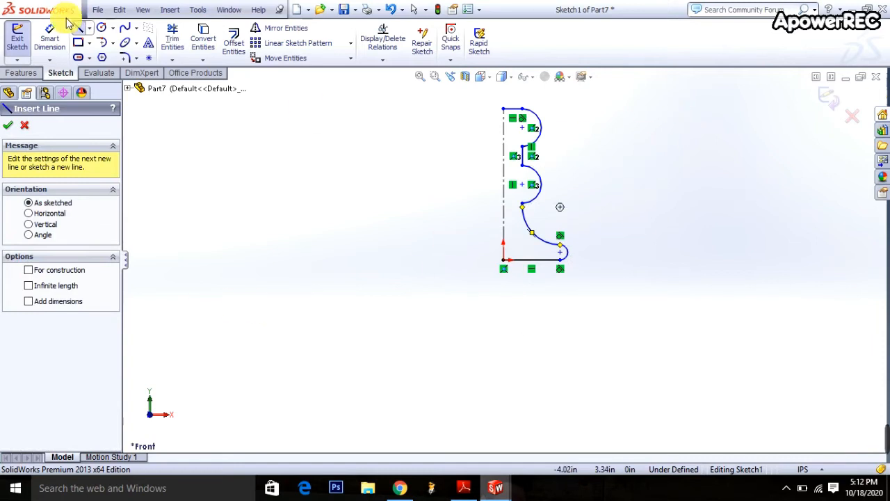
{"action": "left_click", "coordinate": [49, 38]}
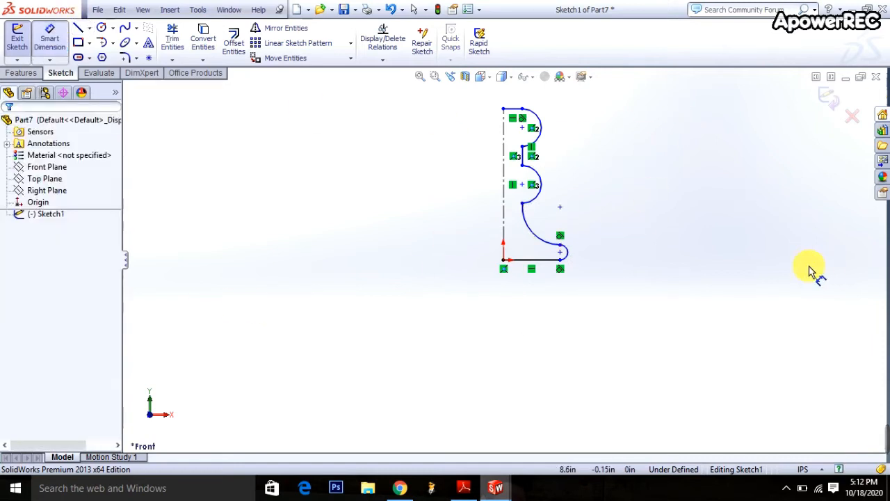
{"action": "left_click", "coordinate": [536, 238]}
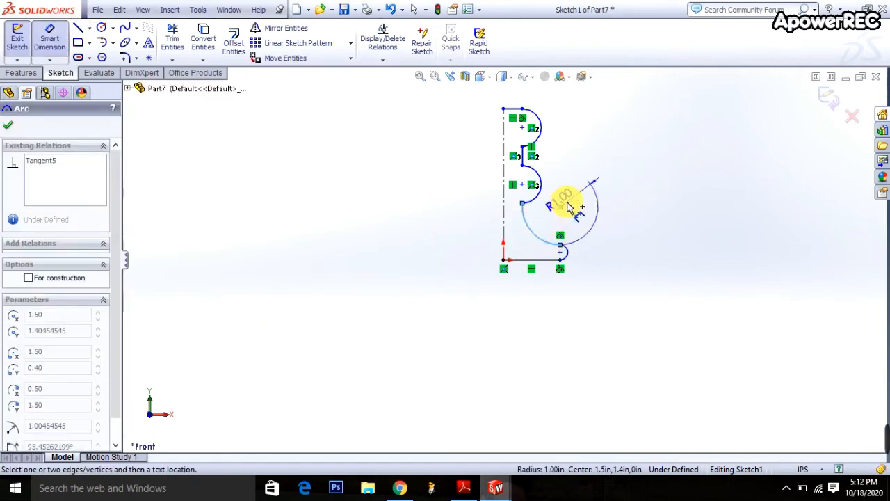
{"action": "left_click", "coordinate": [573, 199]}
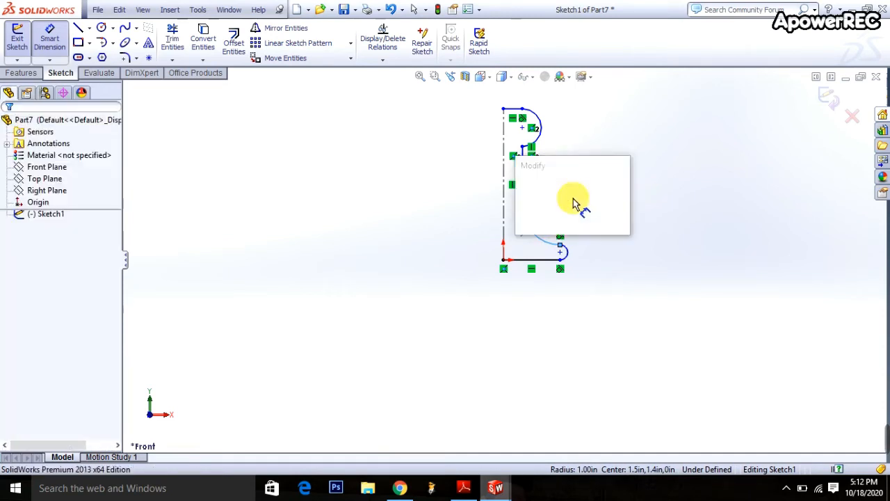
{"action": "type", "text": "1"}
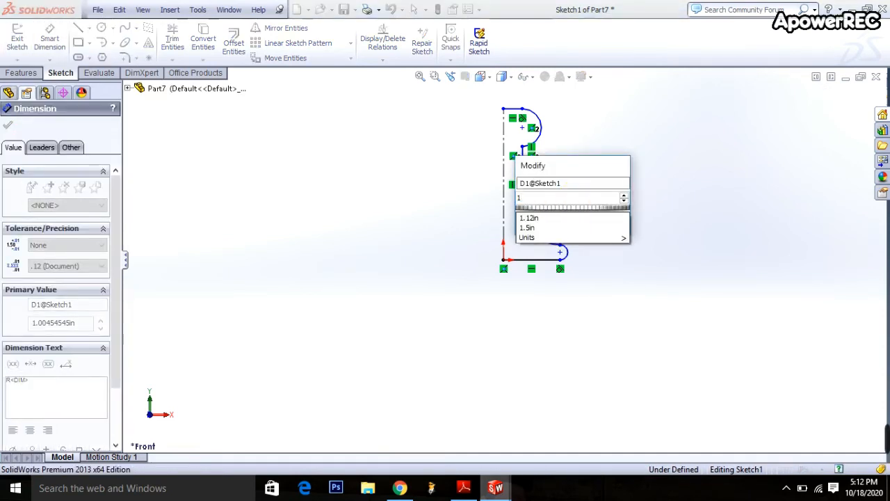
{"action": "type", "text": ".12"}
{"action": "key", "text": "Return"}
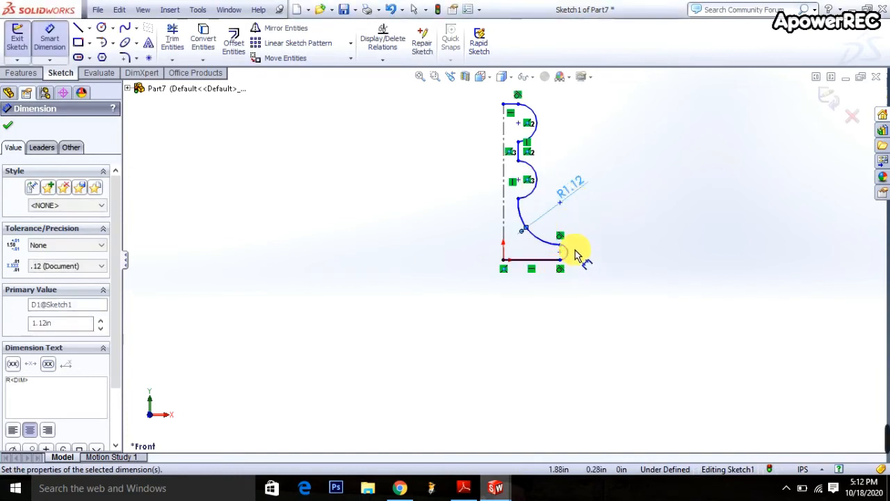
Add radius dimensions to the small base arc and the lower bulge arc
{"action": "left_click", "coordinate": [569, 254]}
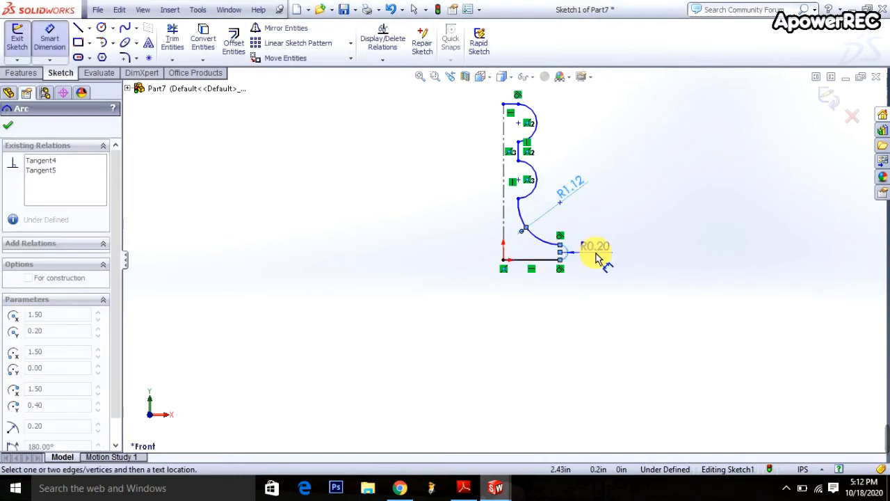
{"action": "left_click", "coordinate": [594, 256]}
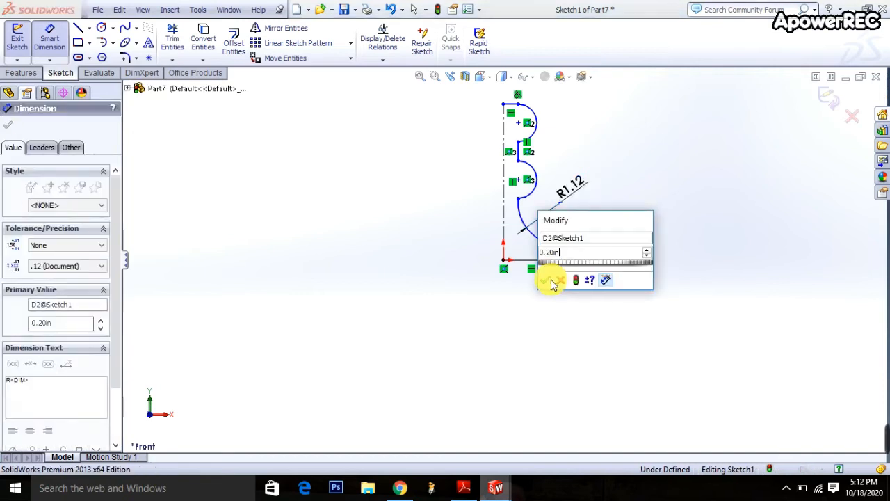
{"action": "left_click", "coordinate": [545, 281]}
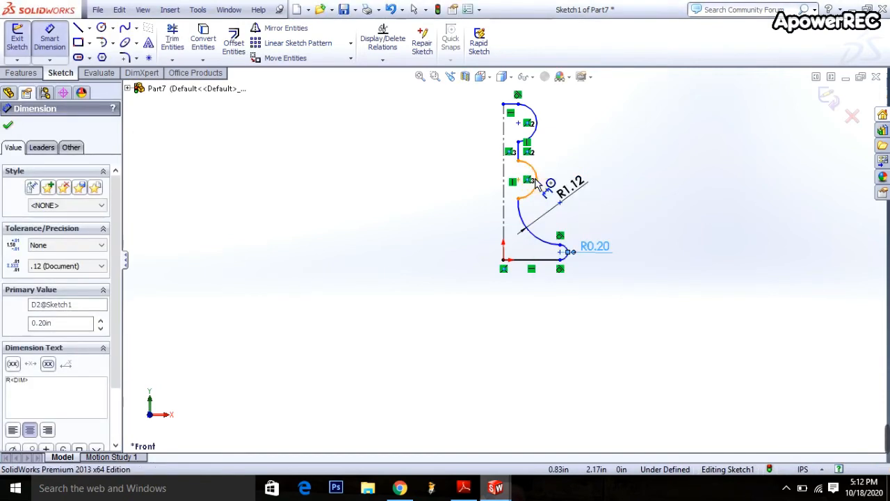
{"action": "left_click", "coordinate": [539, 181]}
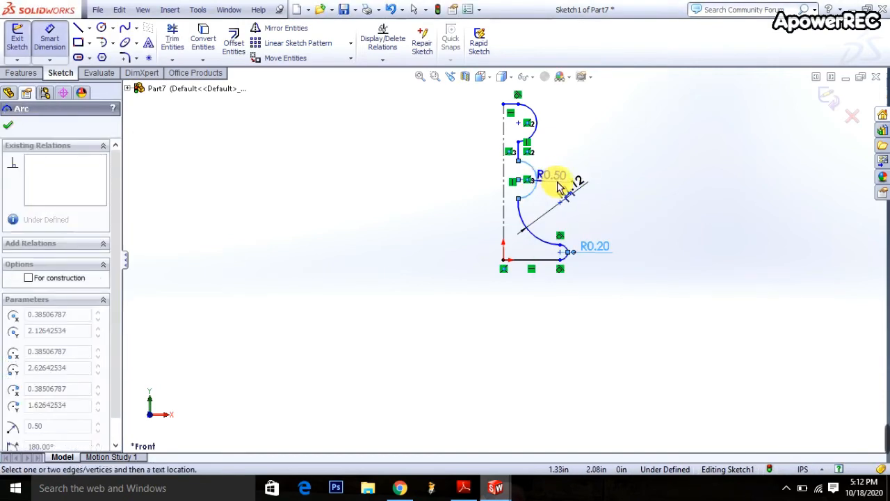
{"action": "left_click", "coordinate": [604, 186]}
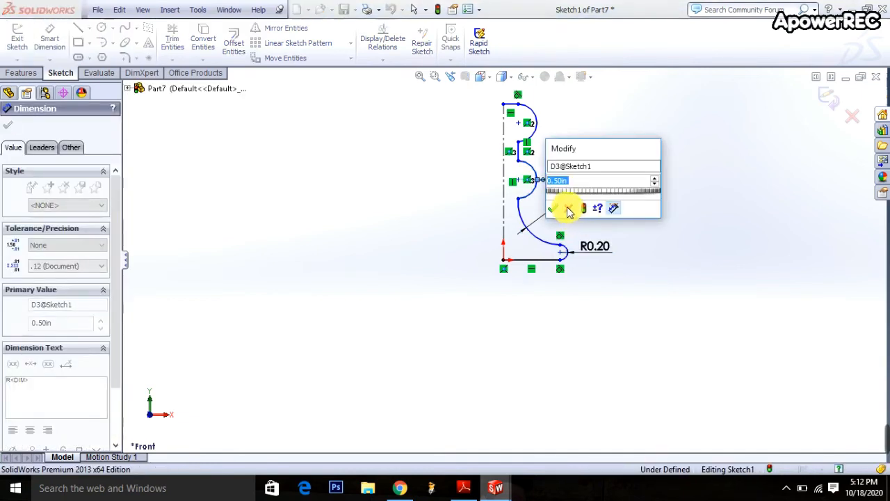
{"action": "left_click", "coordinate": [568, 209]}
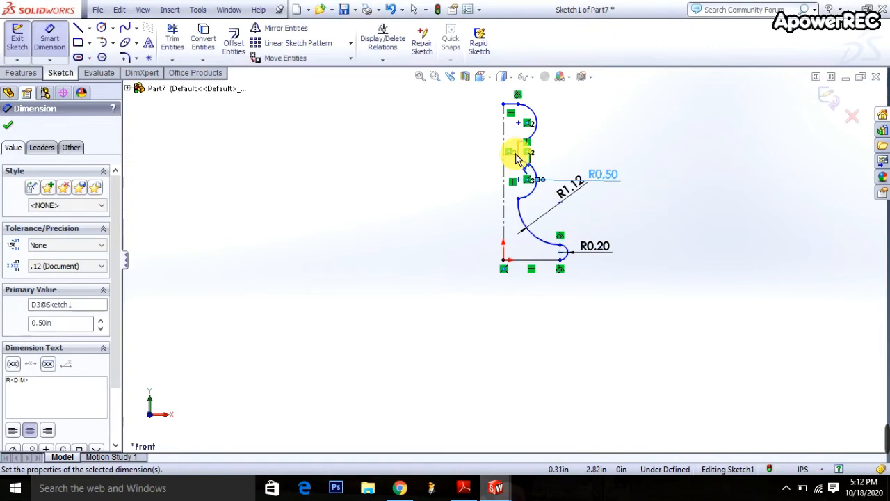
Add a length dimension to the short vertical line between the bulges and a radius dimension to the upper bulge arc
{"action": "left_click", "coordinate": [512, 152]}
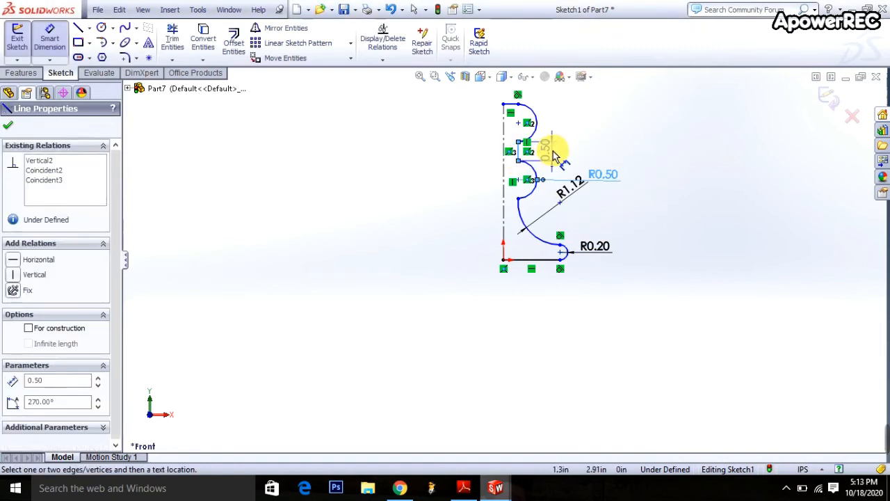
{"action": "left_click", "coordinate": [556, 157]}
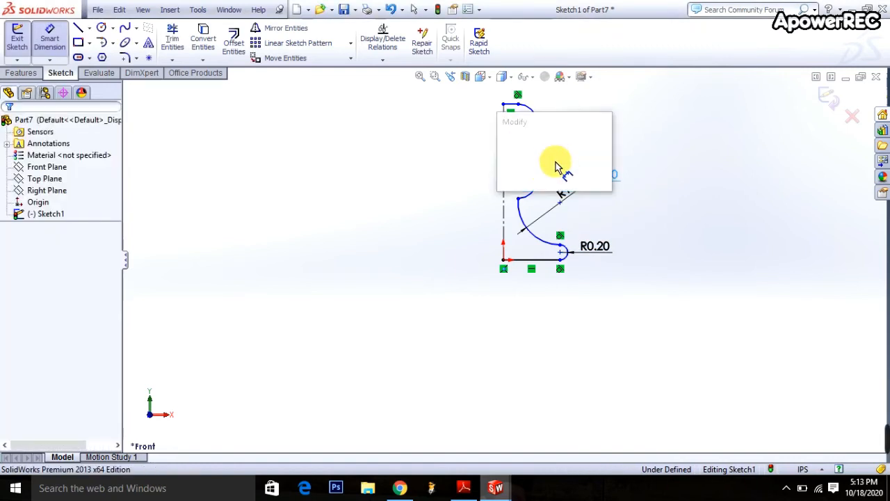
{"action": "left_click", "coordinate": [504, 181]}
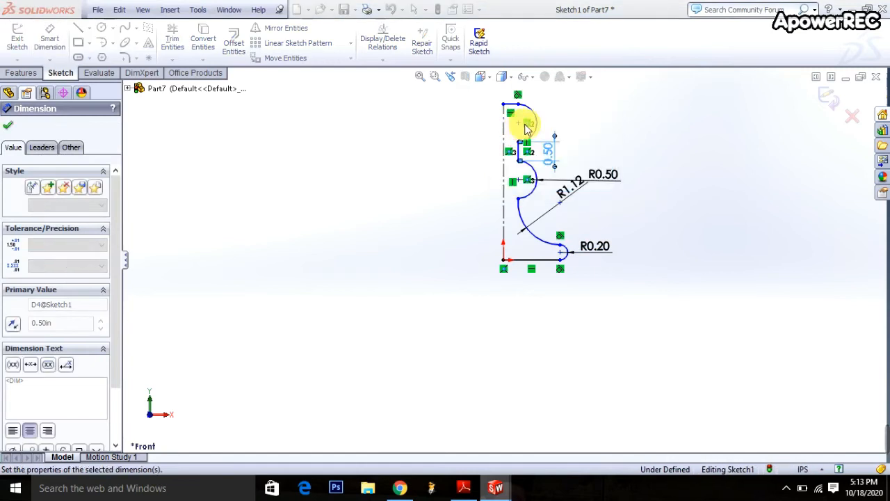
{"action": "left_click", "coordinate": [537, 125]}
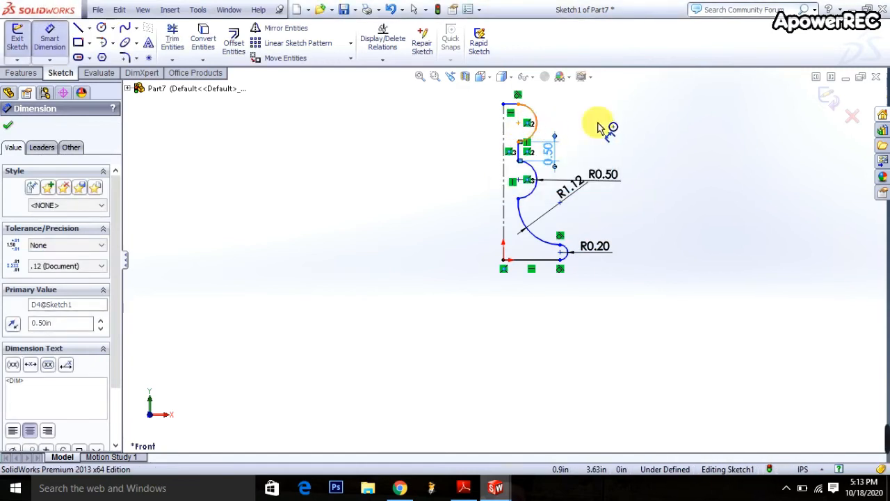
{"action": "left_click", "coordinate": [568, 129]}
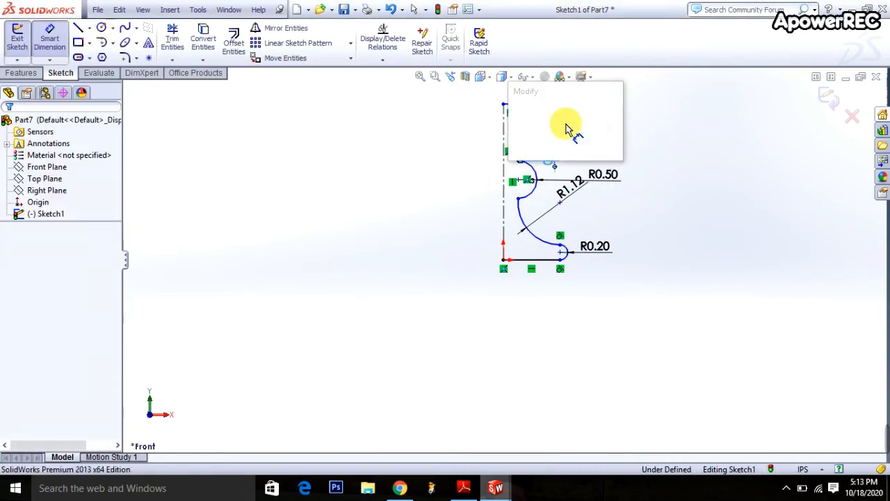
{"action": "left_click", "coordinate": [516, 153]}
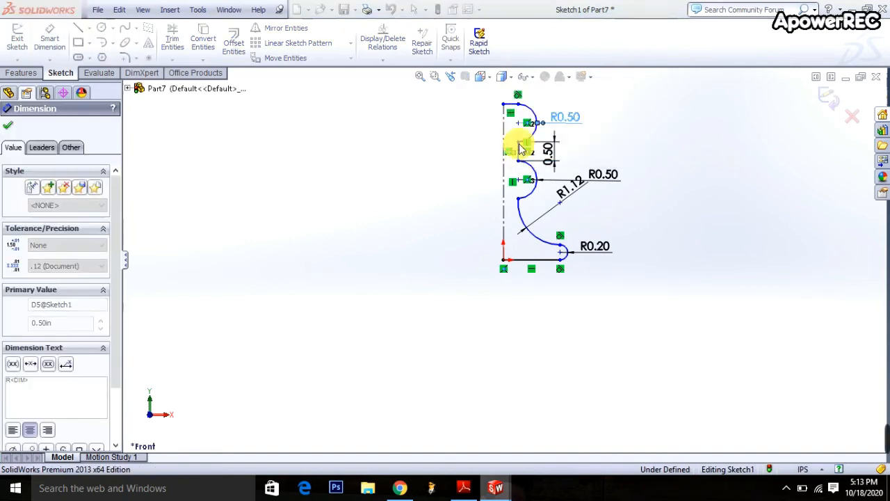
Dimension the top horizontal line to 0.5 in and add a length dimension to the horizontal base line
{"action": "left_click", "coordinate": [513, 103]}
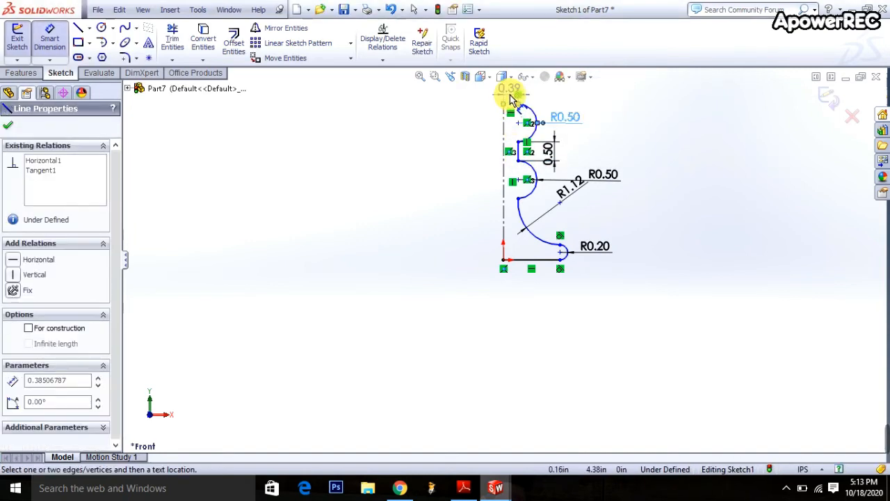
{"action": "left_click", "coordinate": [513, 98]}
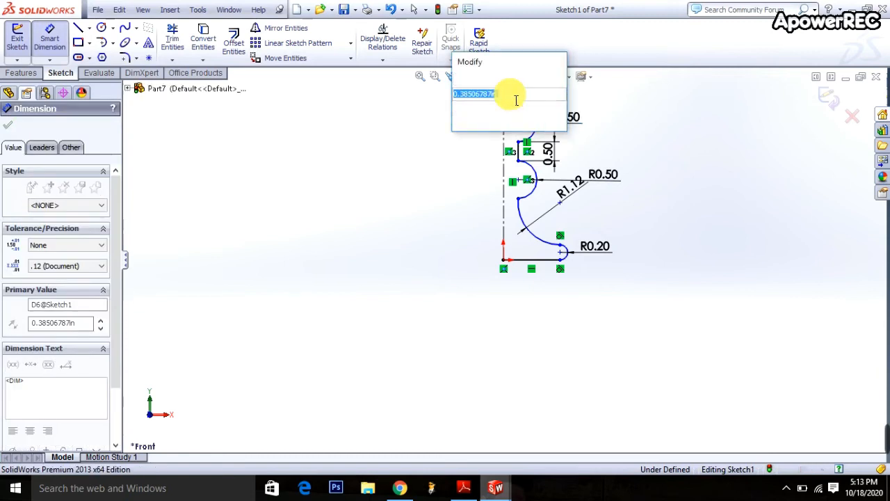
{"action": "type", "text": "0.5"}
{"action": "key", "text": "Return"}
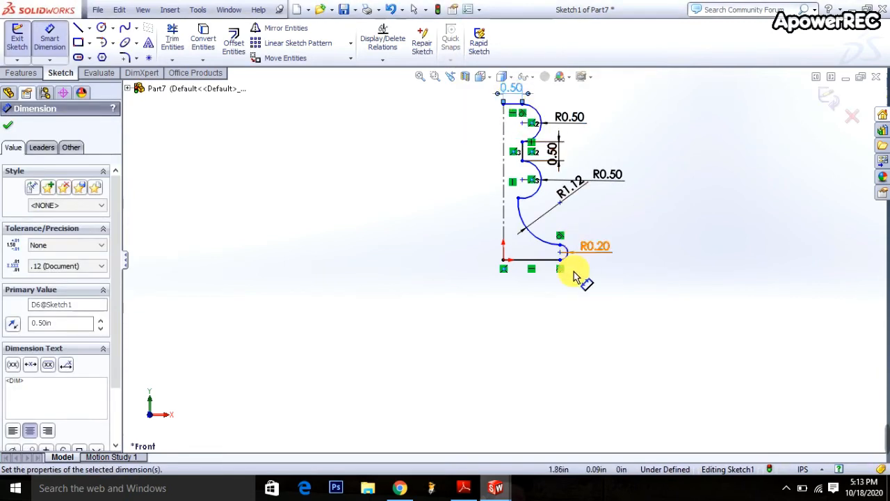
{"action": "left_click", "coordinate": [532, 262]}
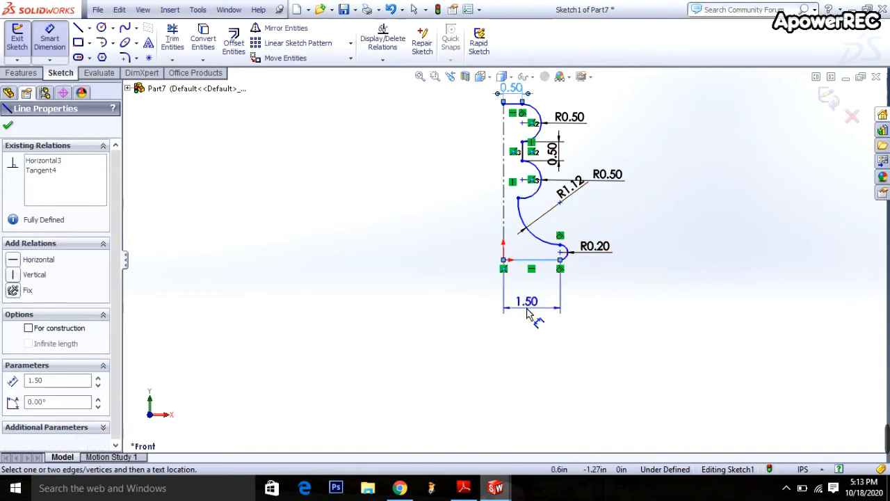
{"action": "left_click", "coordinate": [528, 313]}
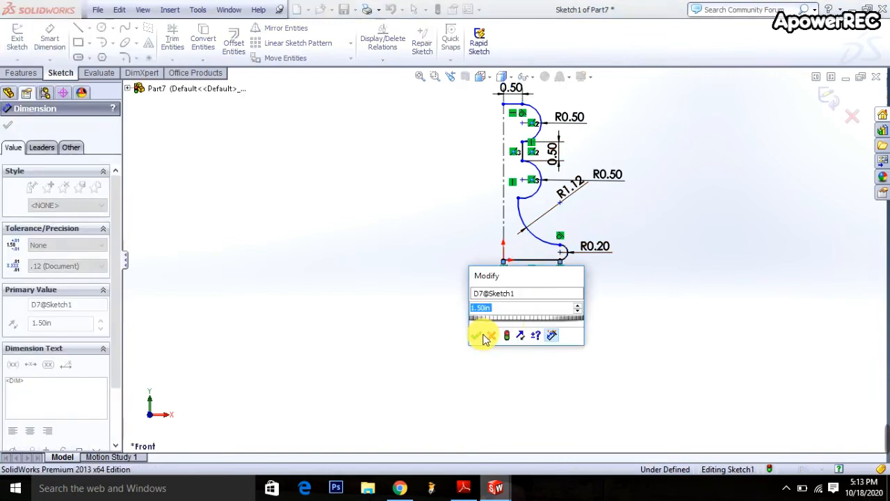
{"action": "left_click", "coordinate": [478, 335]}
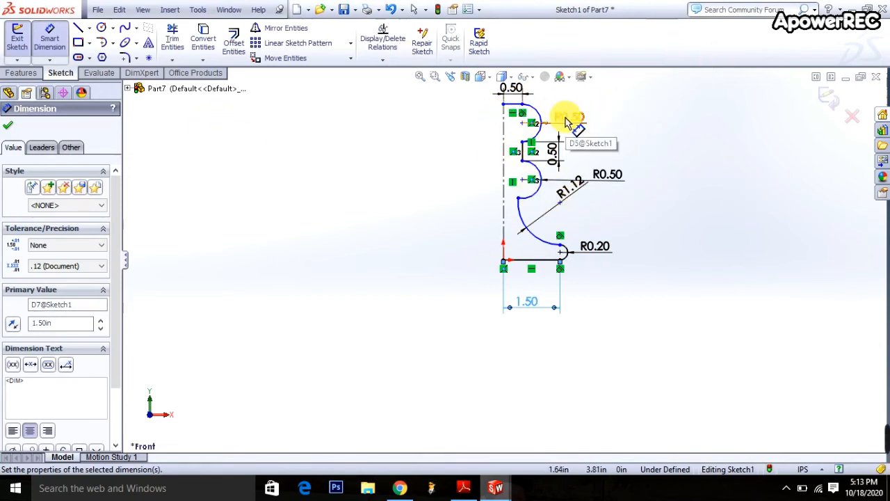
Exit the sketch and revolve the automatically closed profile 360° about its vertical centerline
{"action": "left_click", "coordinate": [826, 99]}
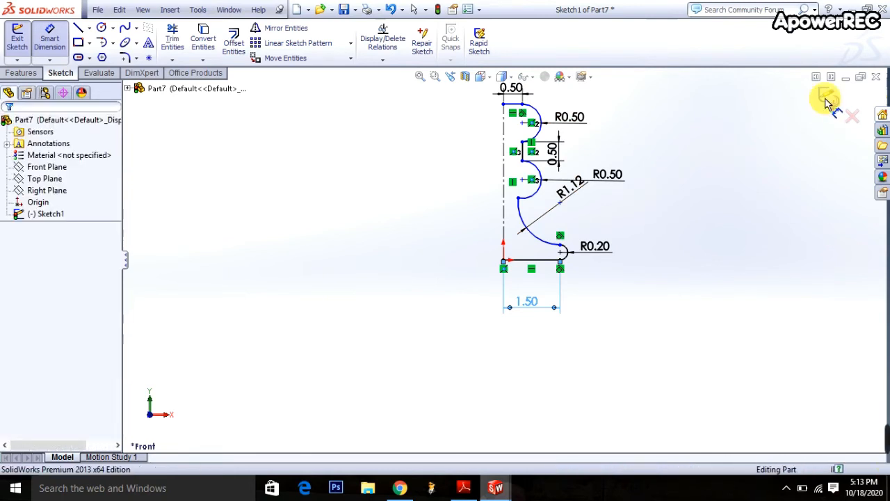
{"action": "left_click", "coordinate": [24, 74]}
{"action": "left_click", "coordinate": [61, 43]}
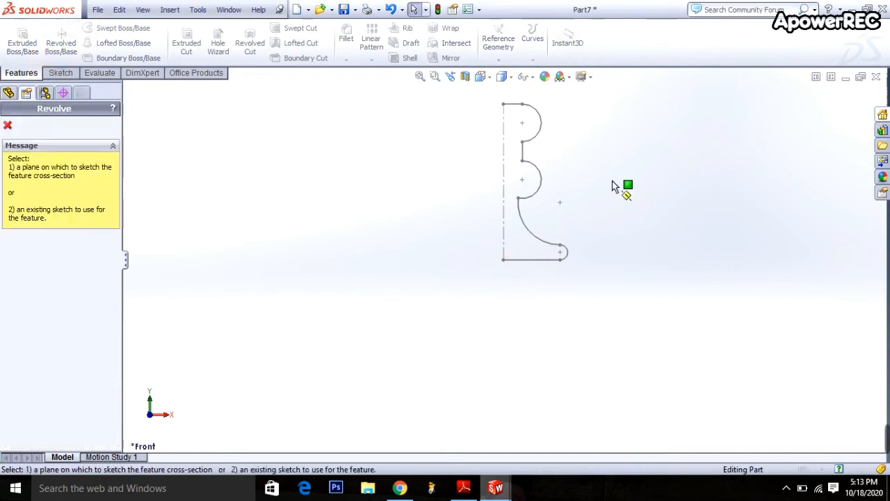
{"action": "left_click", "coordinate": [505, 172]}
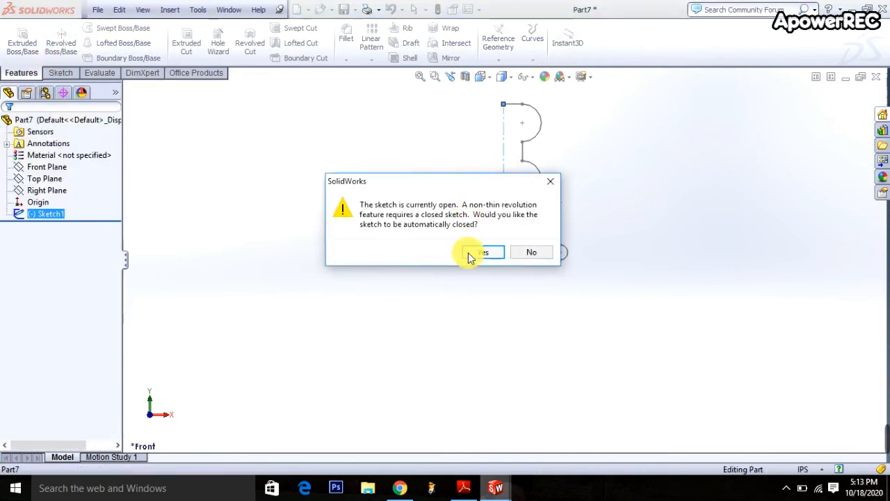
{"action": "left_click", "coordinate": [483, 253]}
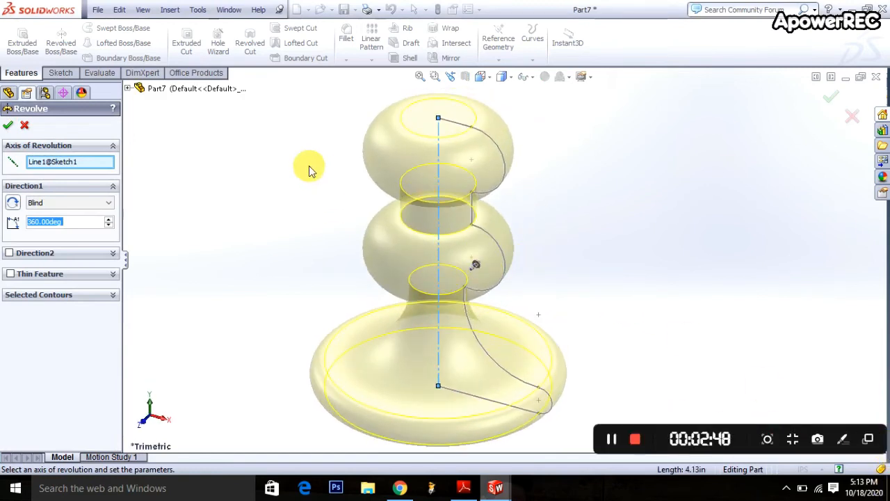
{"action": "left_click", "coordinate": [7, 126]}
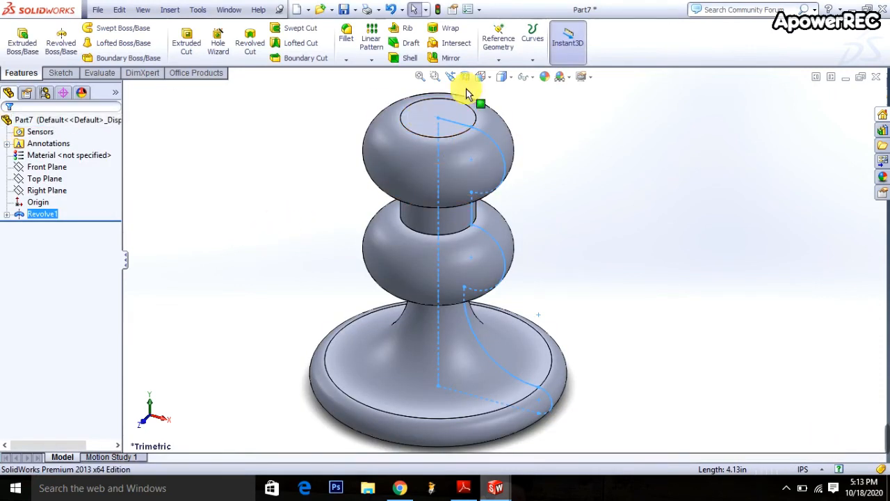
Show the model from the front and apply the matte rubber appearance to the revolved body
{"action": "left_click", "coordinate": [498, 76]}
{"action": "left_click", "coordinate": [551, 146]}
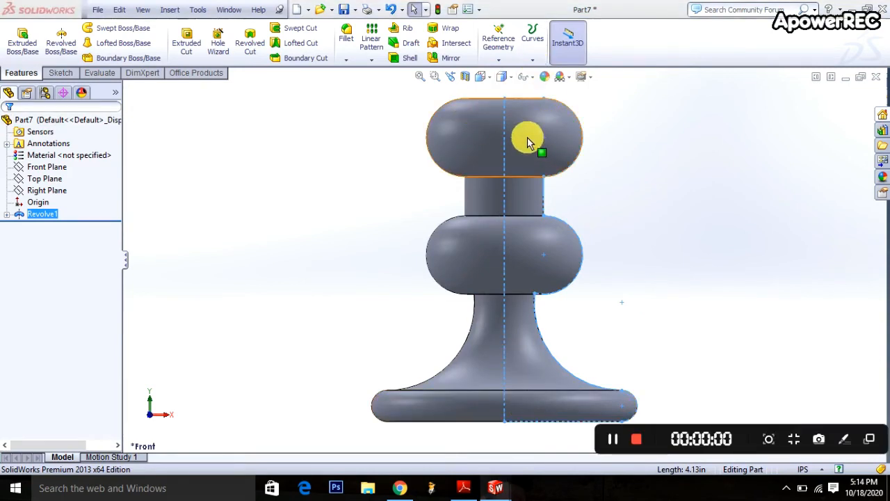
{"action": "left_click", "coordinate": [551, 80]}
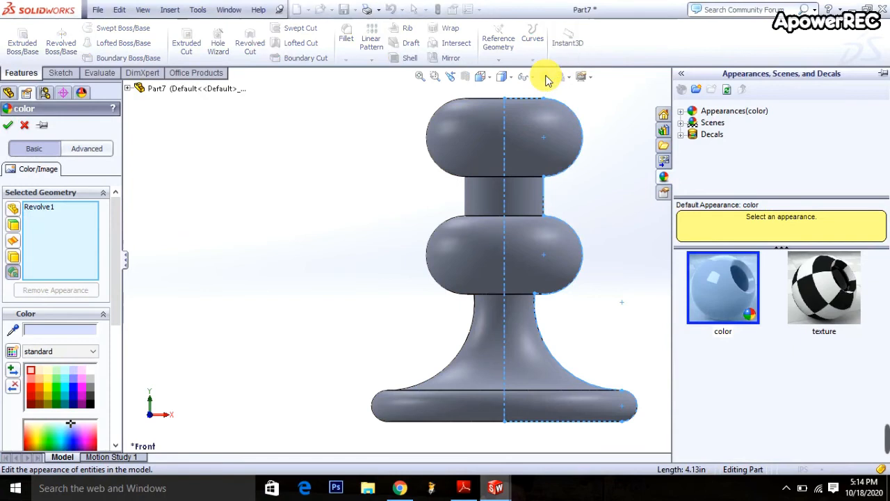
{"action": "left_click", "coordinate": [729, 113]}
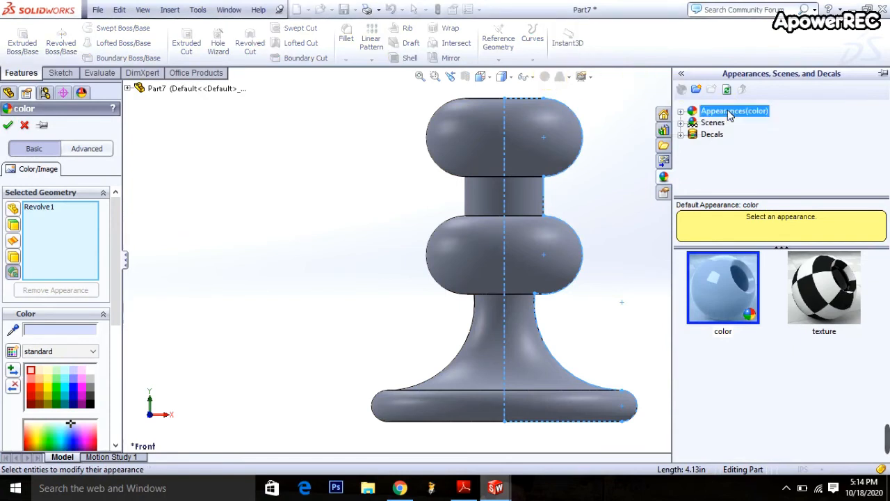
{"action": "double_click", "coordinate": [729, 113]}
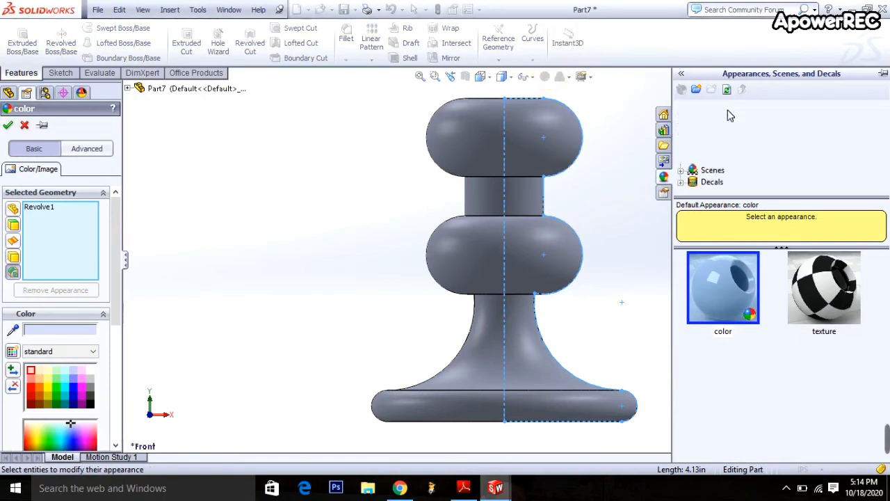
{"action": "left_click", "coordinate": [724, 136]}
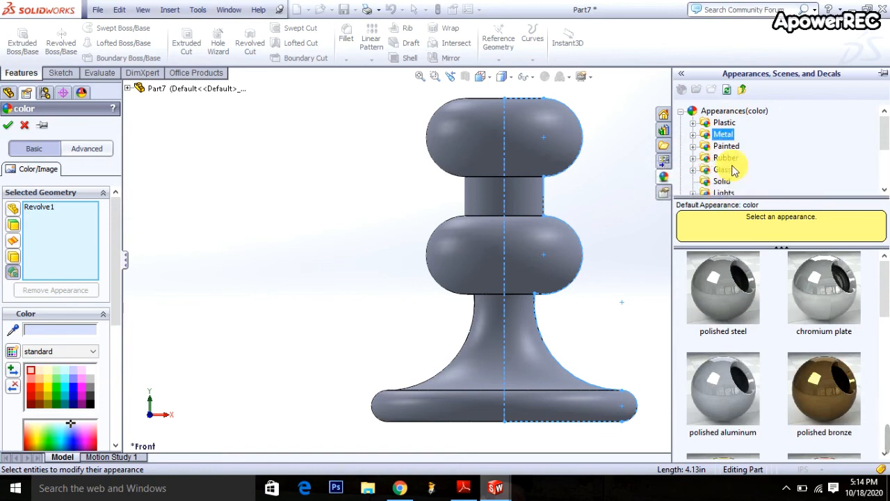
{"action": "left_click", "coordinate": [734, 306]}
{"action": "left_click_drag", "start_coordinate": [731, 299], "coordinate": [524, 213]}
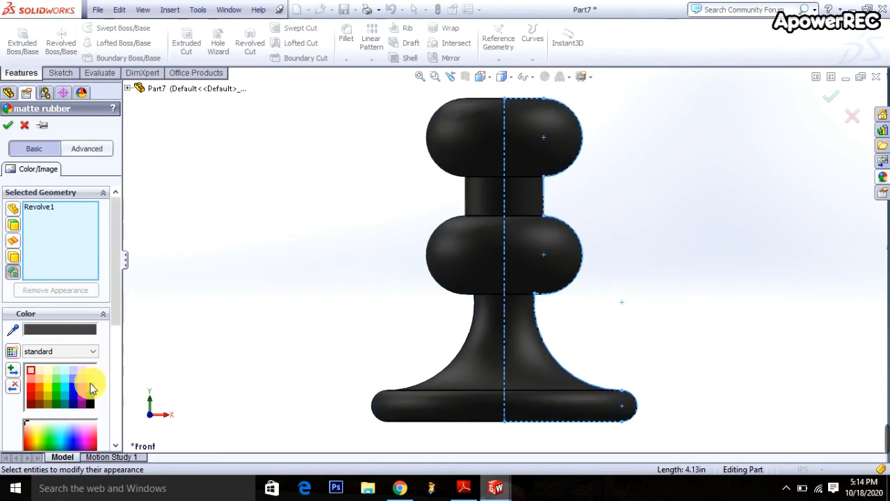
Change the color of the matte rubber appearance to light purple and accept it
{"action": "left_click", "coordinate": [56, 394]}
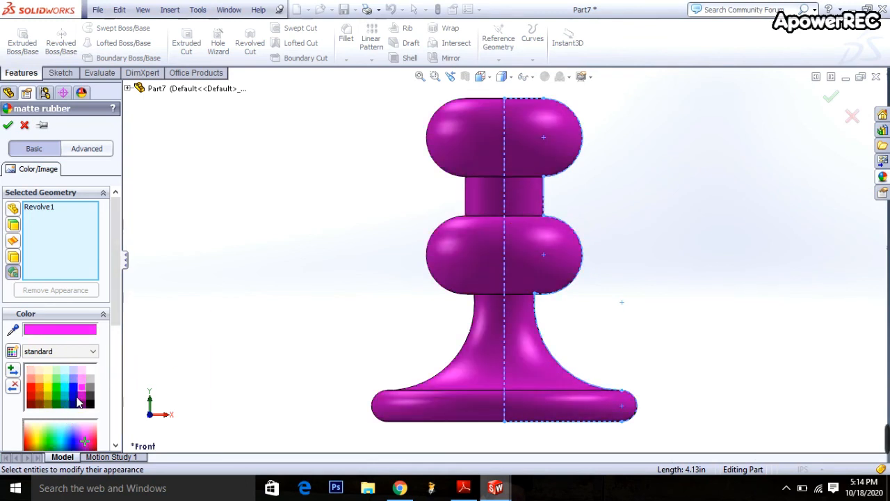
{"action": "left_click", "coordinate": [73, 394]}
{"action": "left_click", "coordinate": [79, 442]}
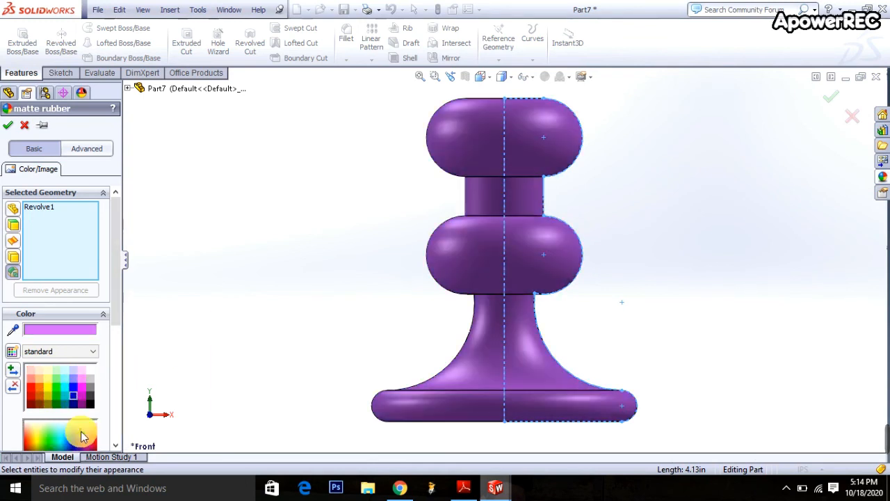
{"action": "left_click", "coordinate": [10, 127]}
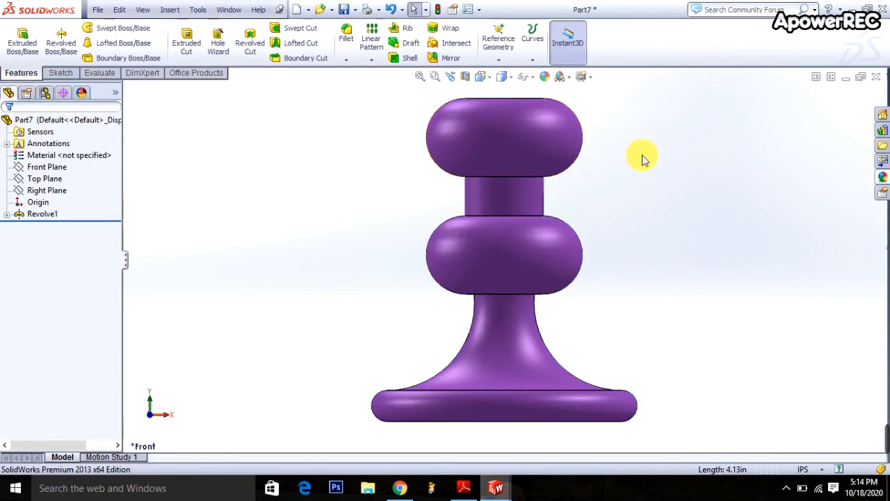
{"action": "middle_click_drag", "start_coordinate": [643, 158], "coordinate": [521, 340]}
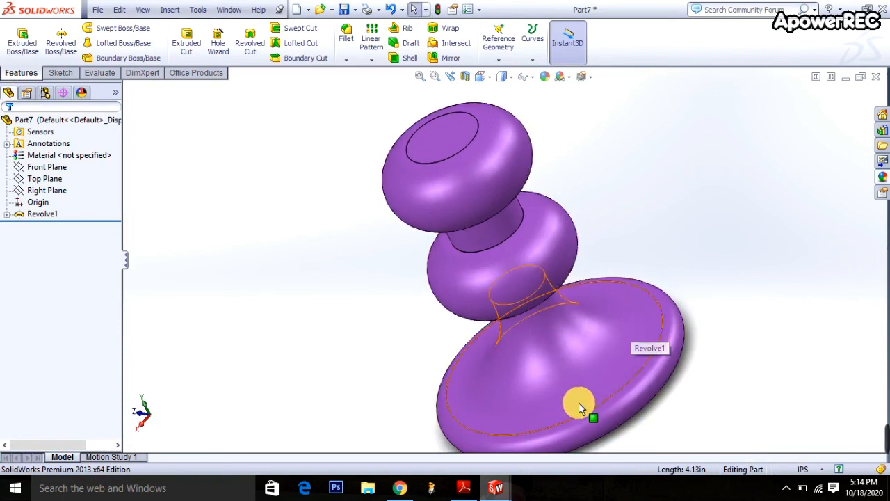
{"action": "scroll", "coordinate": [648, 360], "scroll_direction": "down", "scroll_amount": 6}
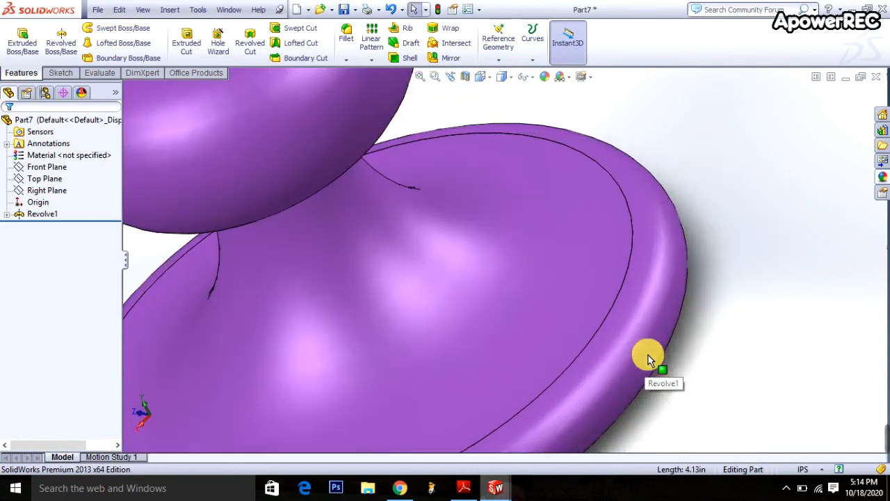
{"action": "scroll", "coordinate": [648, 359], "scroll_direction": "up", "scroll_amount": 7}
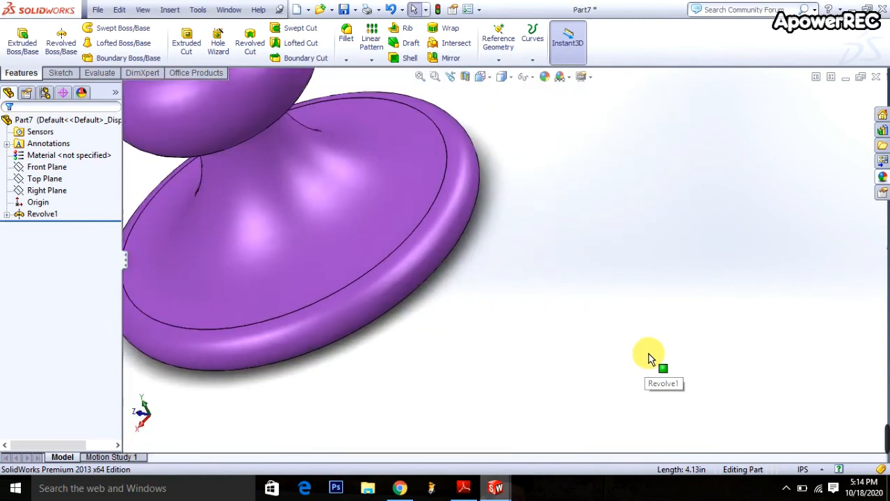
{"action": "scroll", "coordinate": [648, 356], "scroll_direction": "up", "scroll_amount": 4}
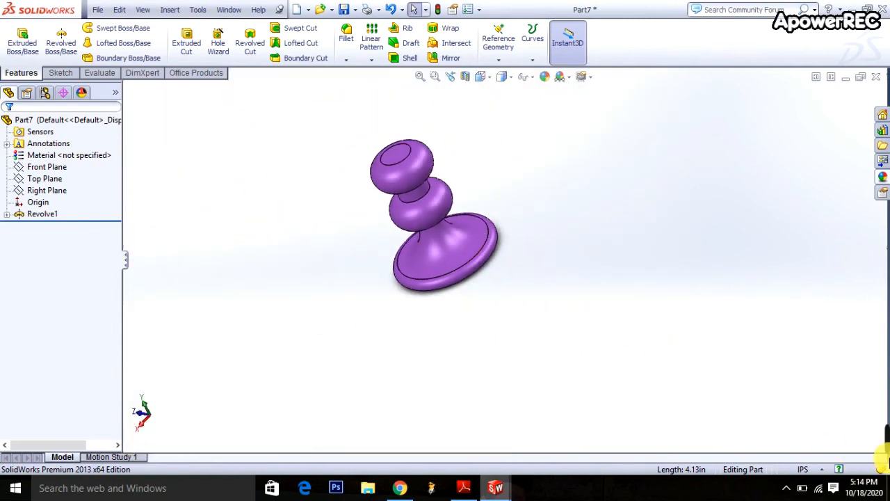